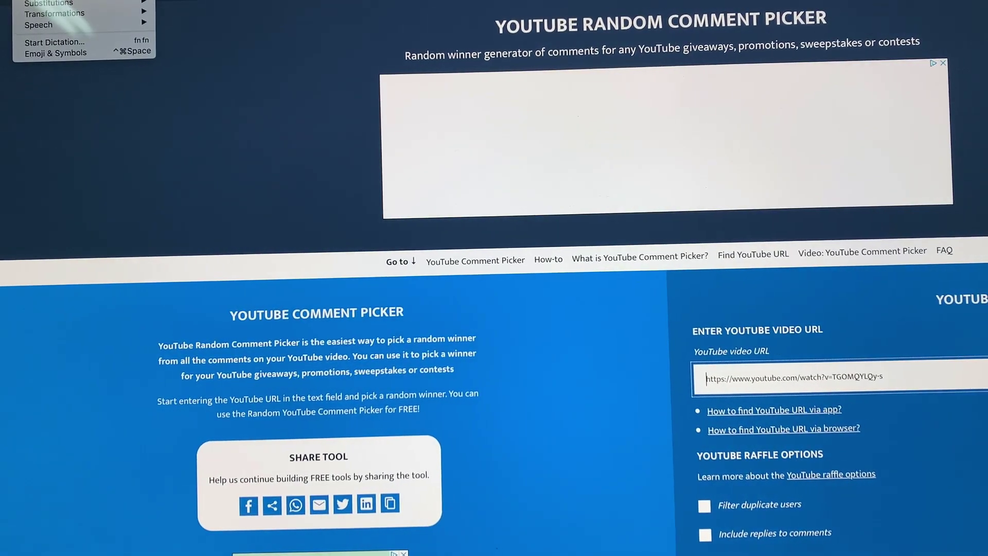
Paste the giveaway video's YouTube link into the comment picker's video URL field.
text(https://www.youtube.com/watch?v=_o9tK1A-JQg&t=2s)
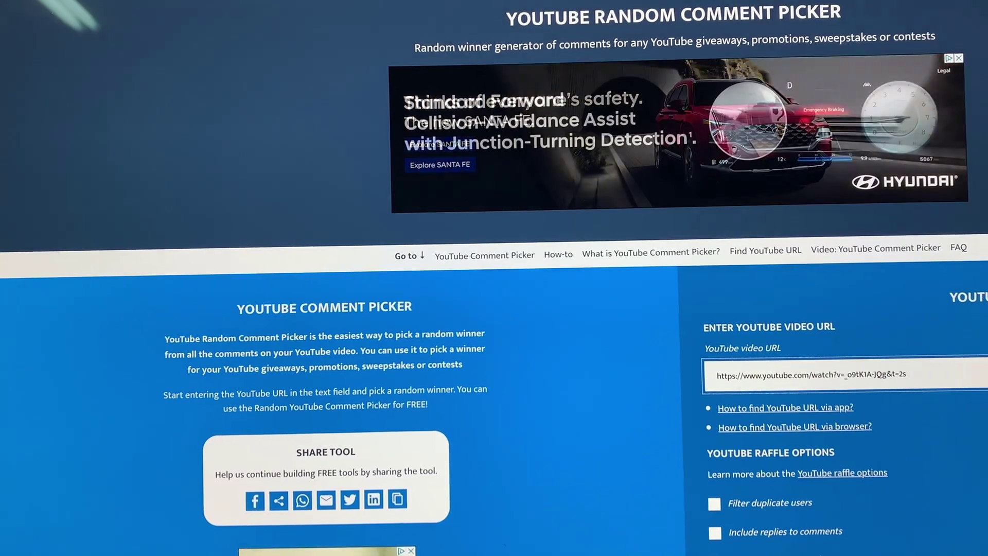
scroll(494, 309, down, 3)
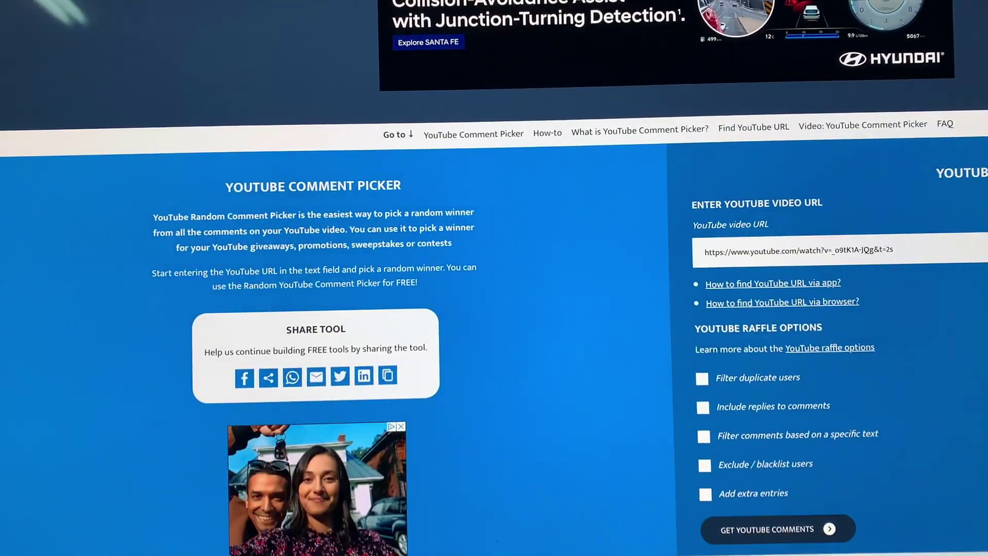
scroll(678, 327, down, 2)
scroll(678, 327, down, 2)
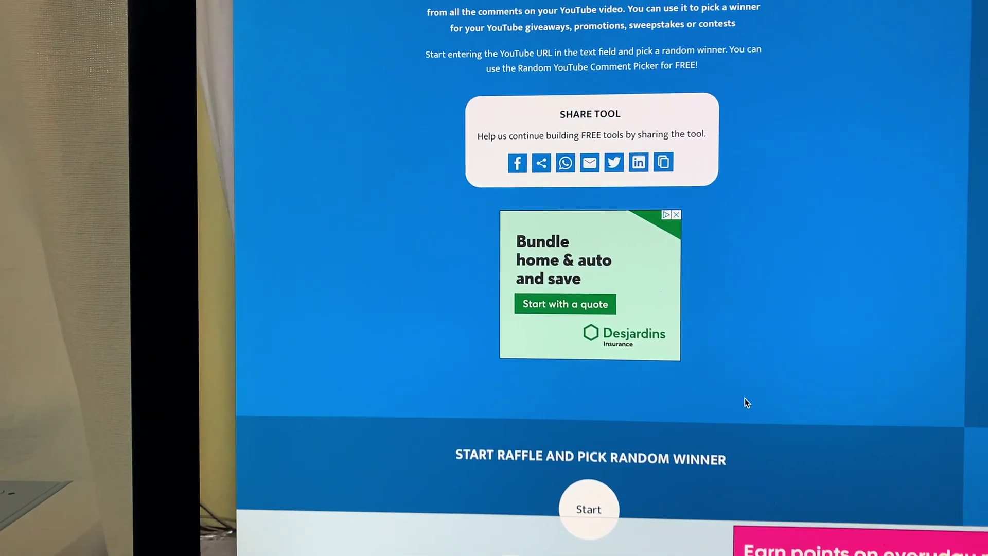
scroll(746, 402, down, 1)
scroll(746, 401, down, 1)
scroll(746, 402, down, 1)
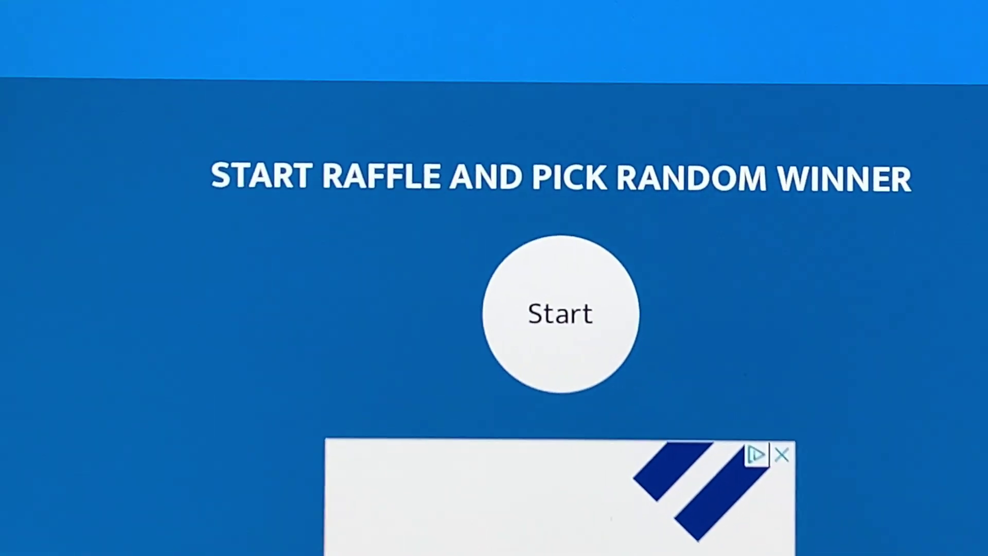
Start the raffle and draw a random winner from the giveaway video's comments.
click(584, 197)
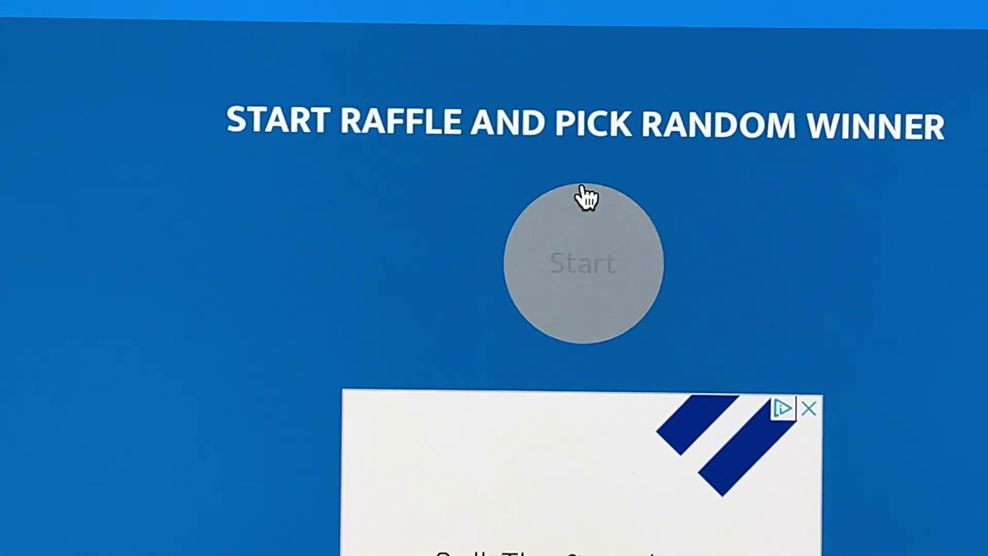
click(580, 271)
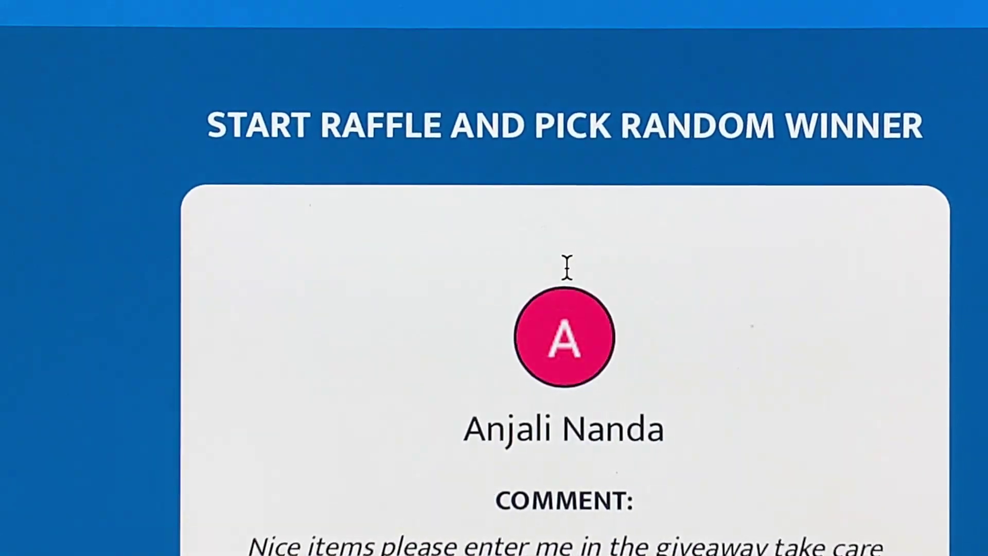